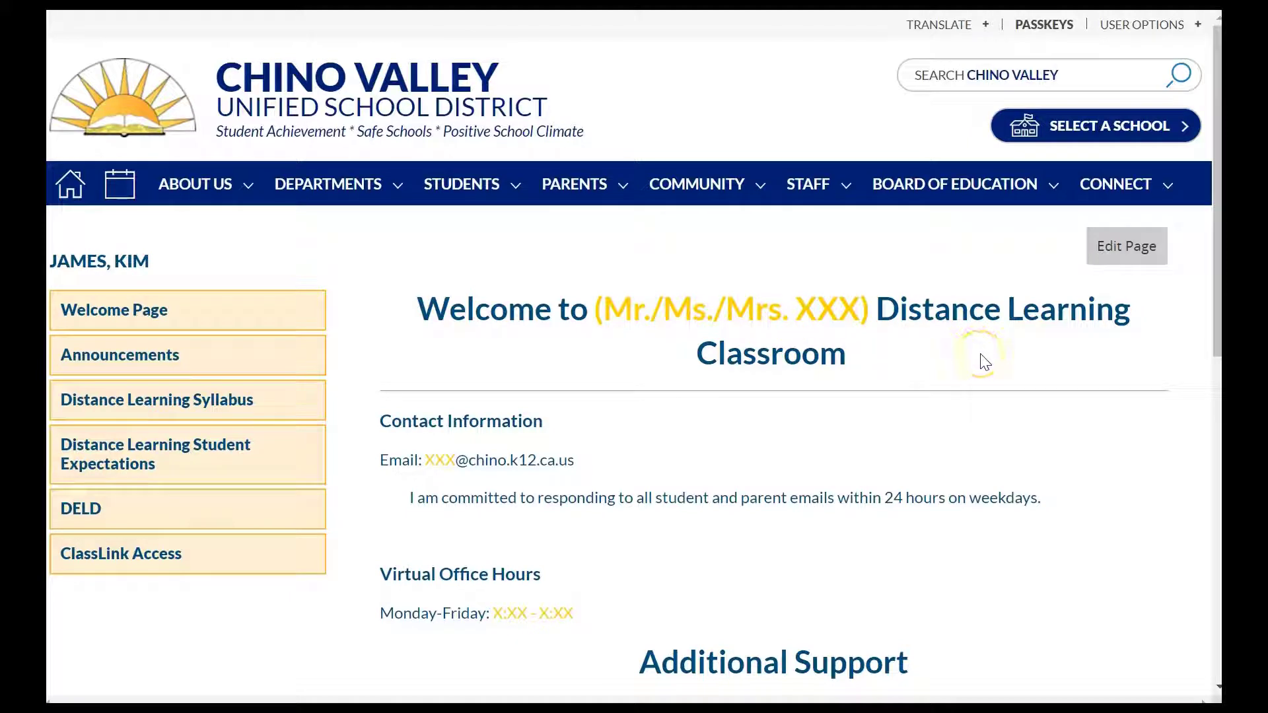
Step: Look over the teacher site's welcome page and open its Announcements page
scroll(984, 362, "down", 1)
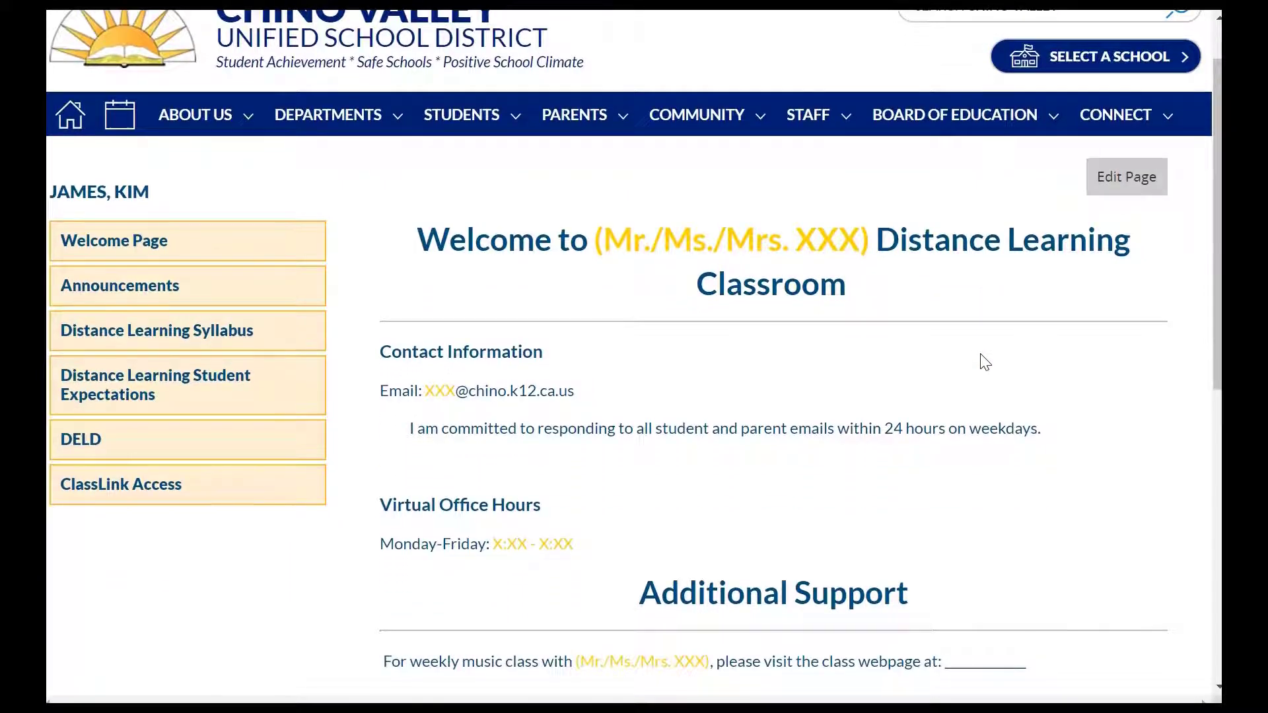
scroll(984, 362, "down", 1)
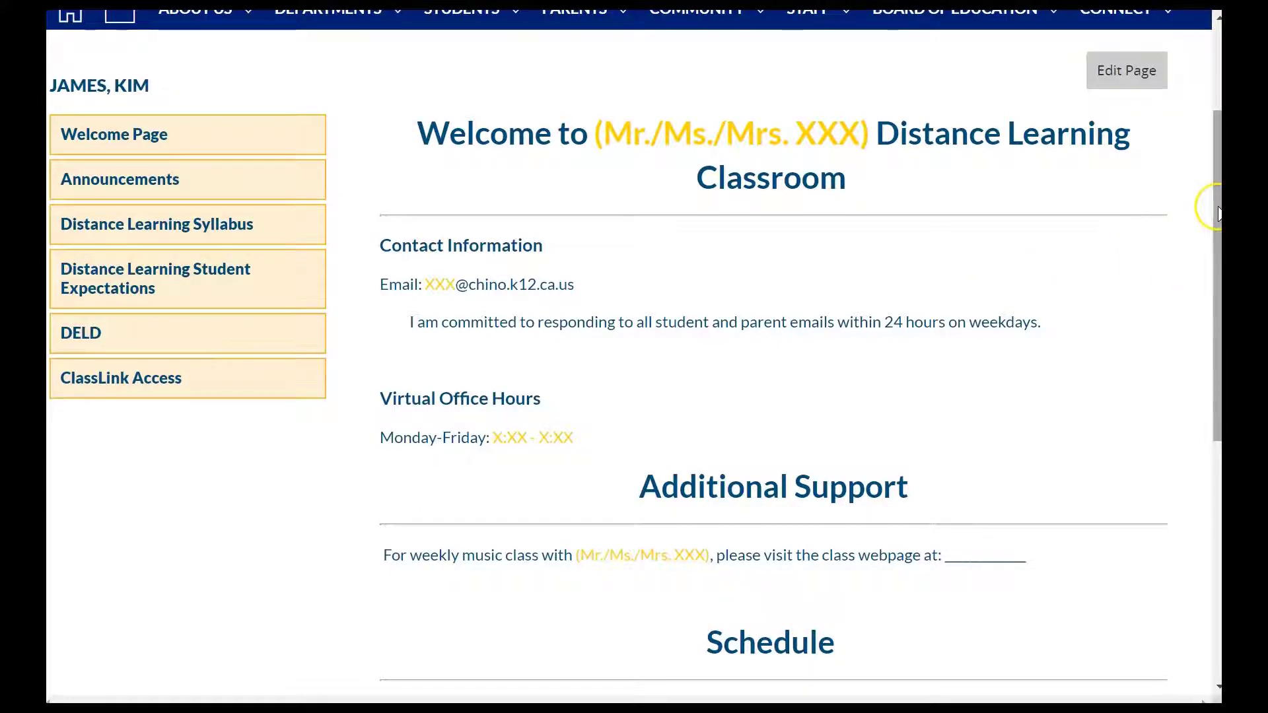
left_click_drag(1218, 213, 1218, 131)
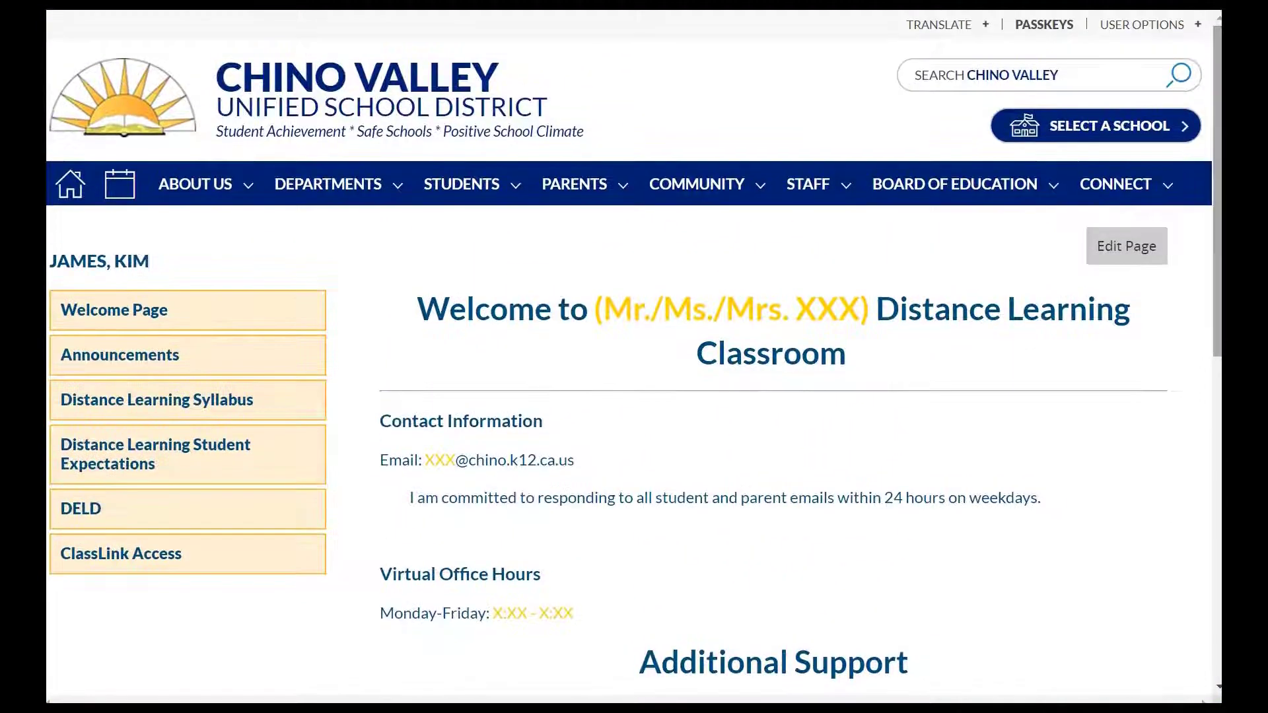
left_click(91, 364)
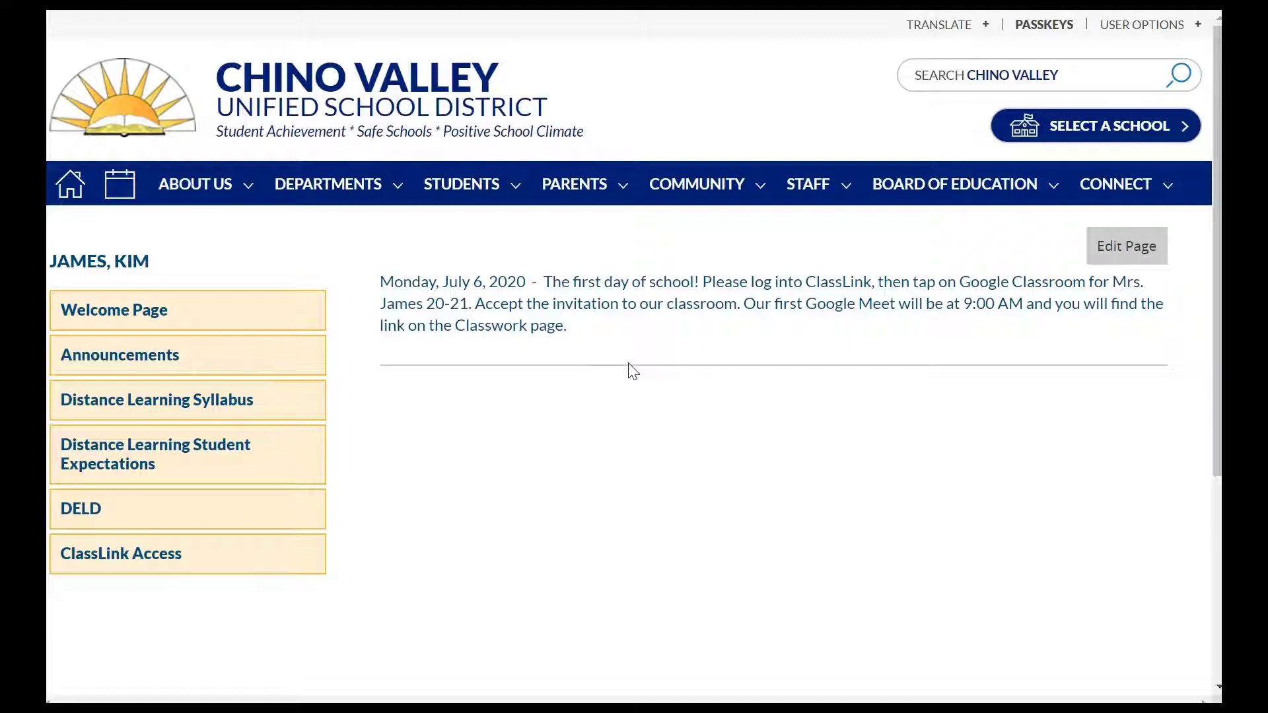
Step: Open the Distance Learning Syllabus page and read through its sections from Assignments to Office Hours
left_click(165, 410)
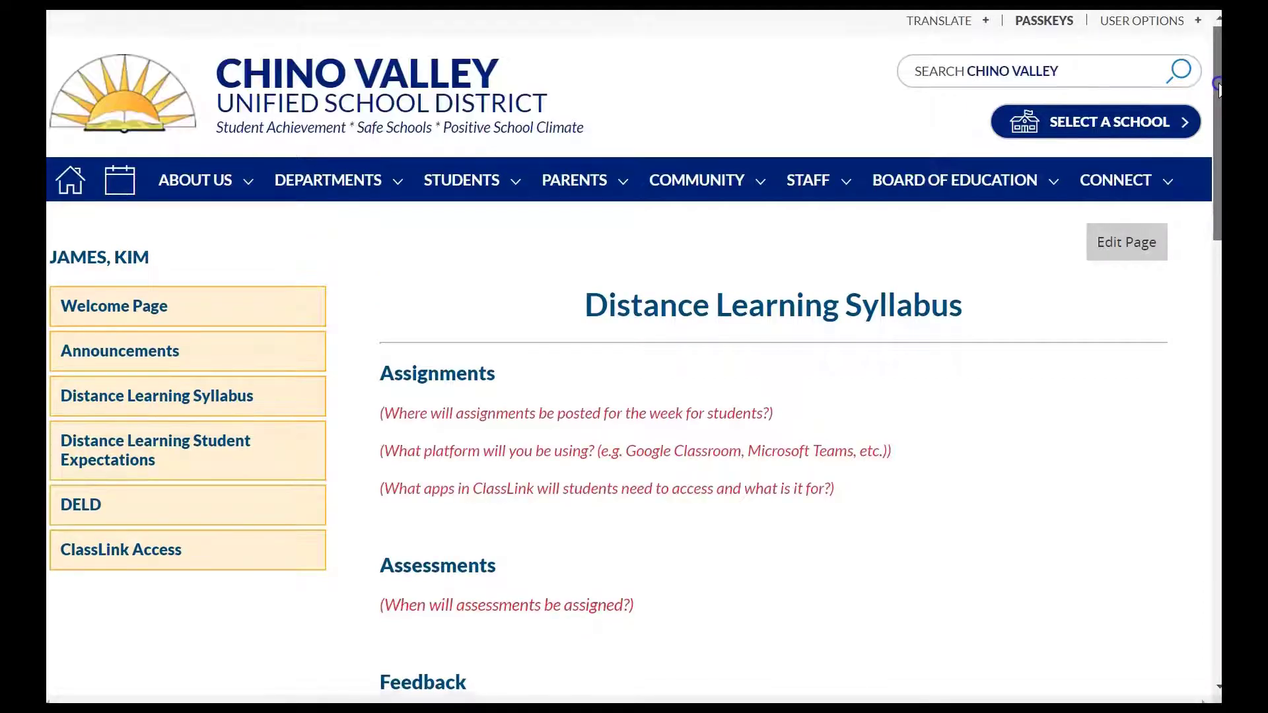
scroll(1219, 86, "down", 3)
scroll(634, 357, "down", 4)
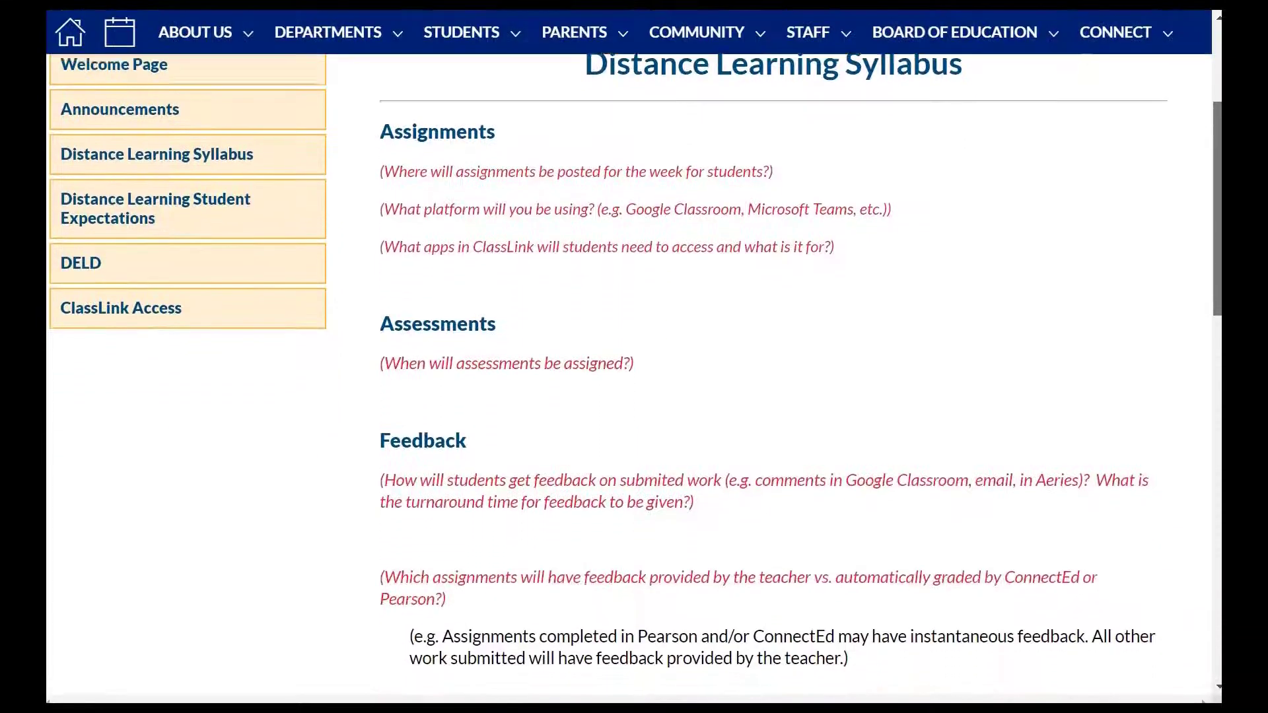
scroll(634, 357, "down", 3)
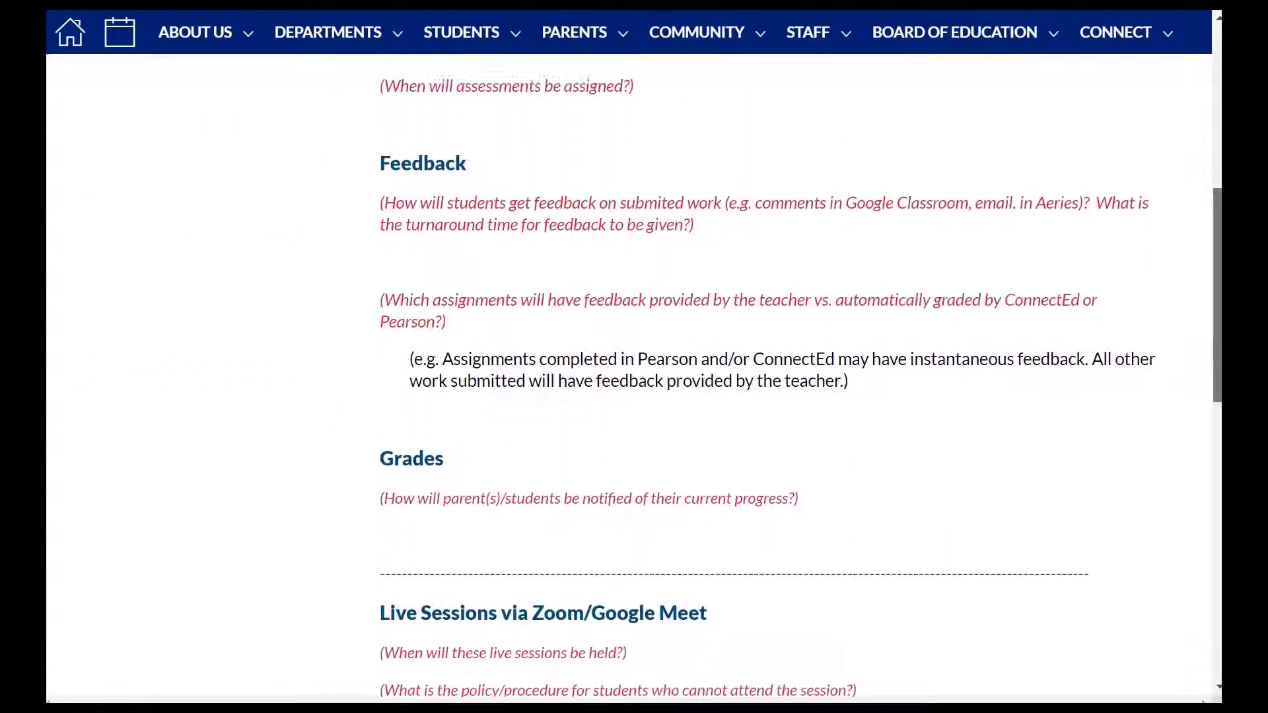
scroll(634, 356, "down", 4)
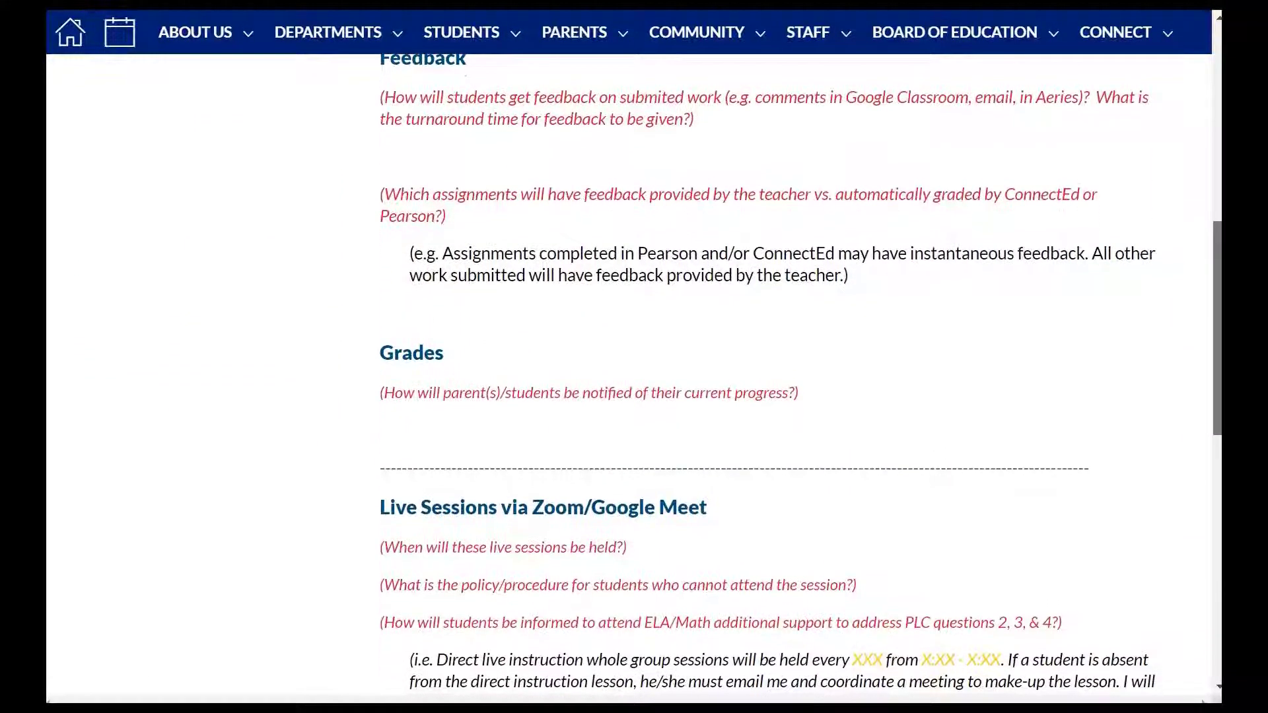
scroll(886, 268, "down", 2)
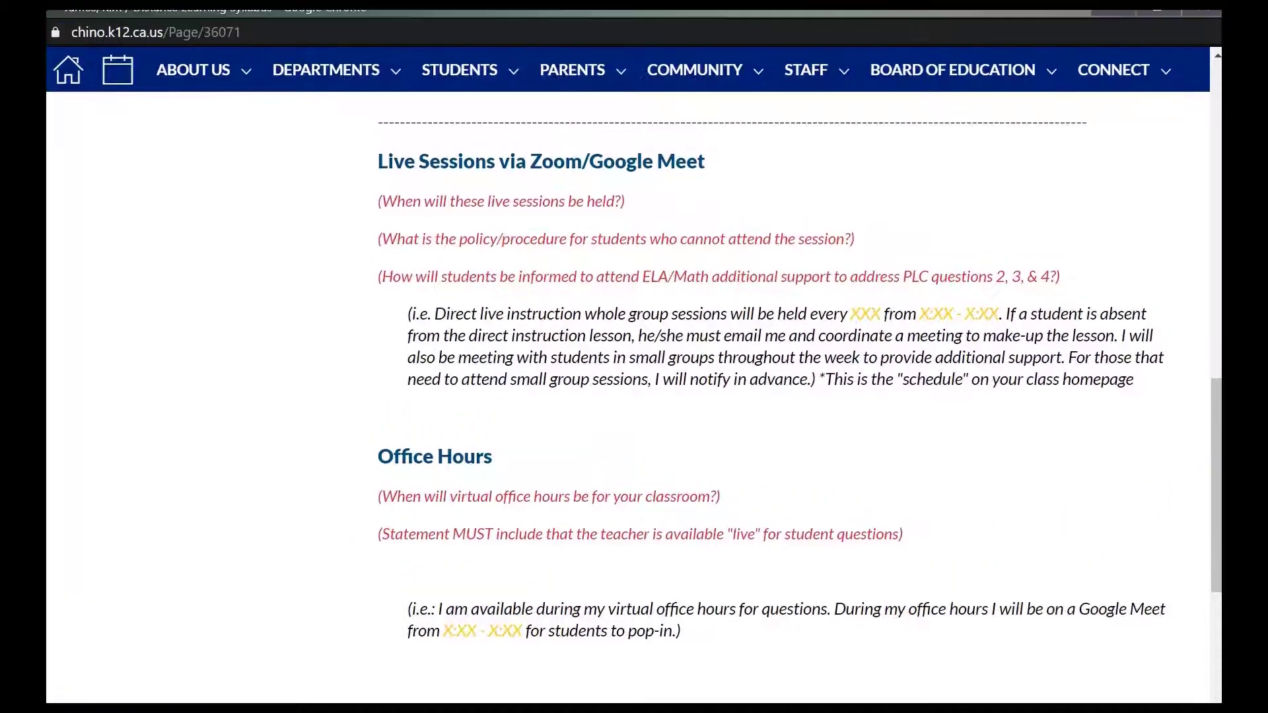
left_click_drag(1215, 533, 1204, 168)
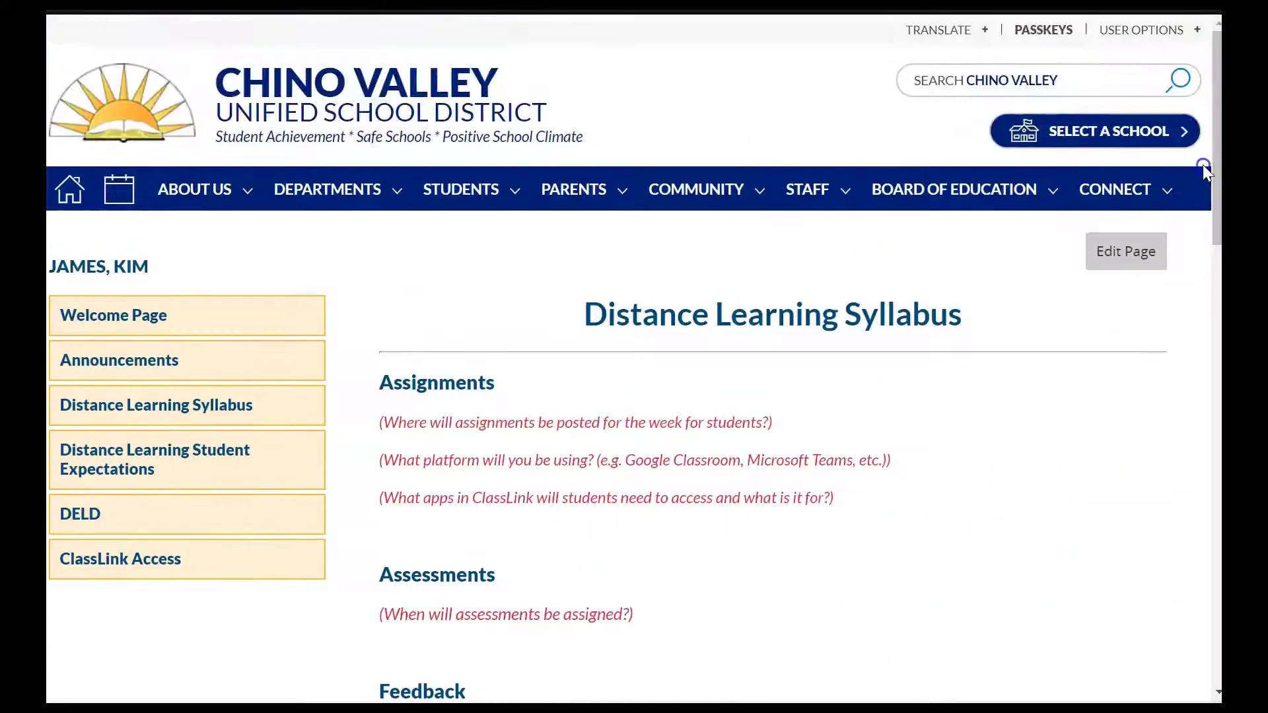
Step: View the Distance Learning Student Expectations and DELD pages, and open the ClassLink Access page
left_click(126, 455)
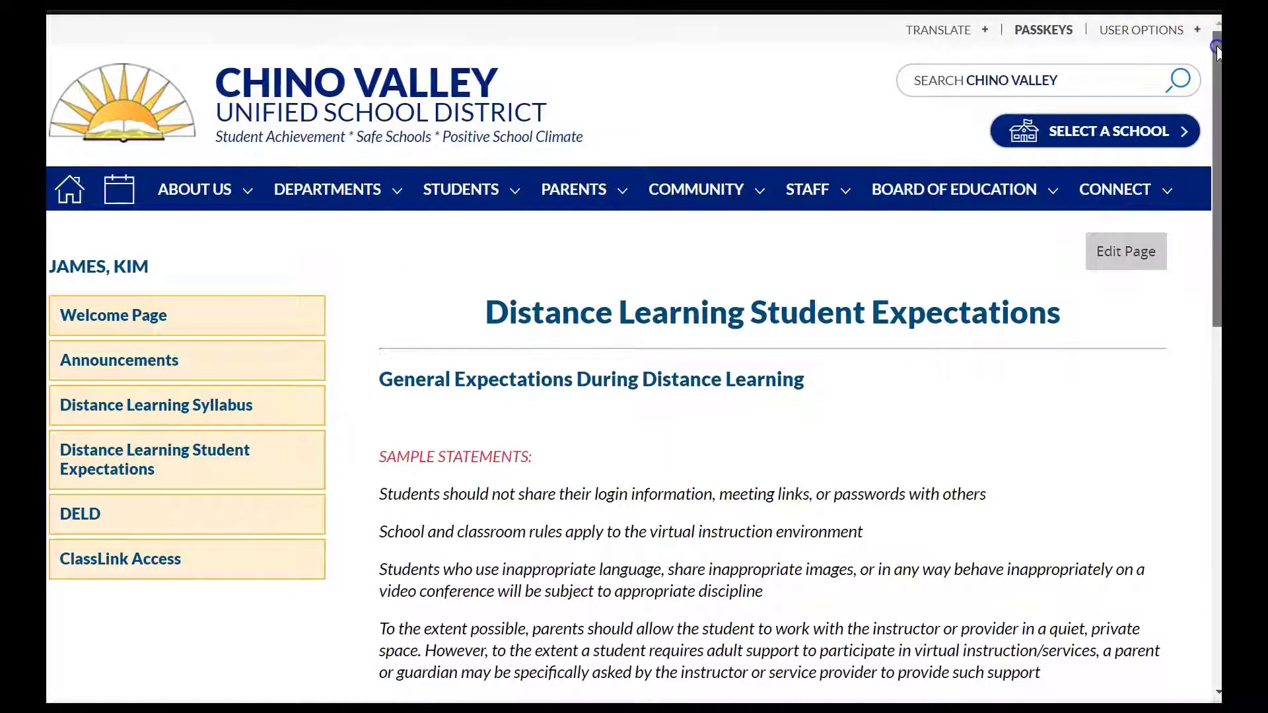
mouse_move(1215, 40)
left_mouse_down()
mouse_move(1217, 344)
mouse_move(1217, 40)
left_mouse_up()
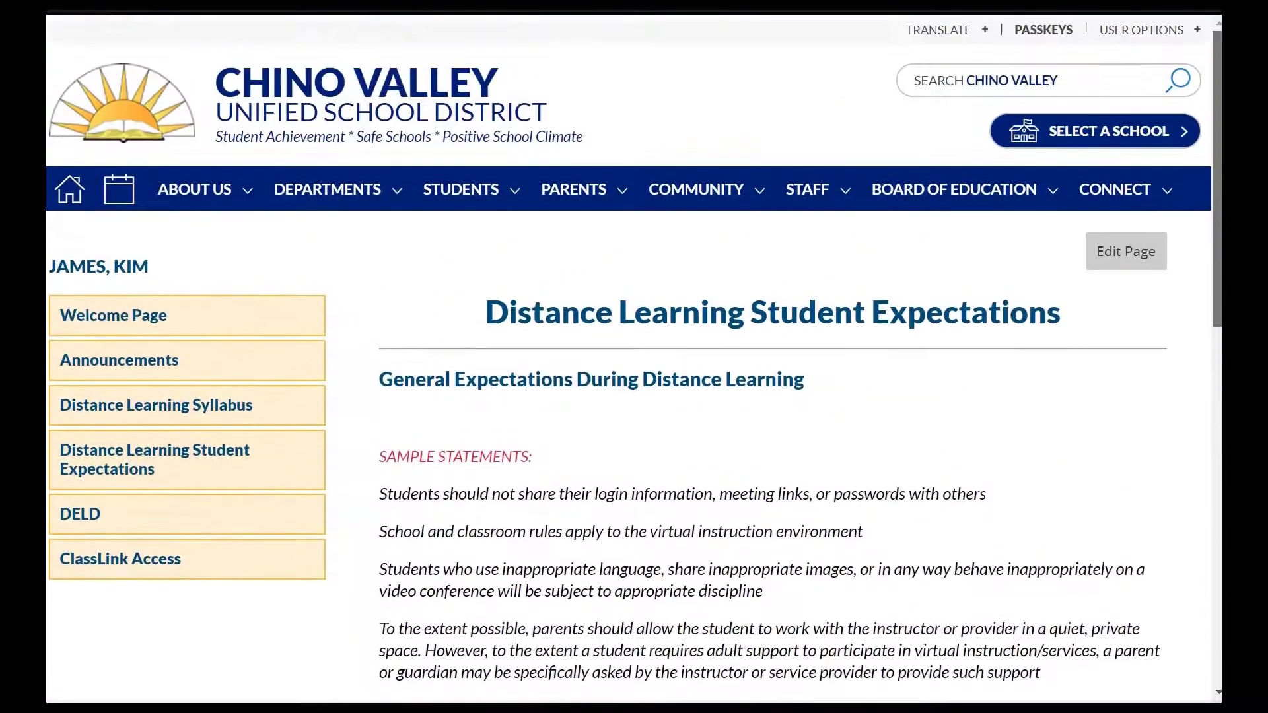
left_click(93, 521)
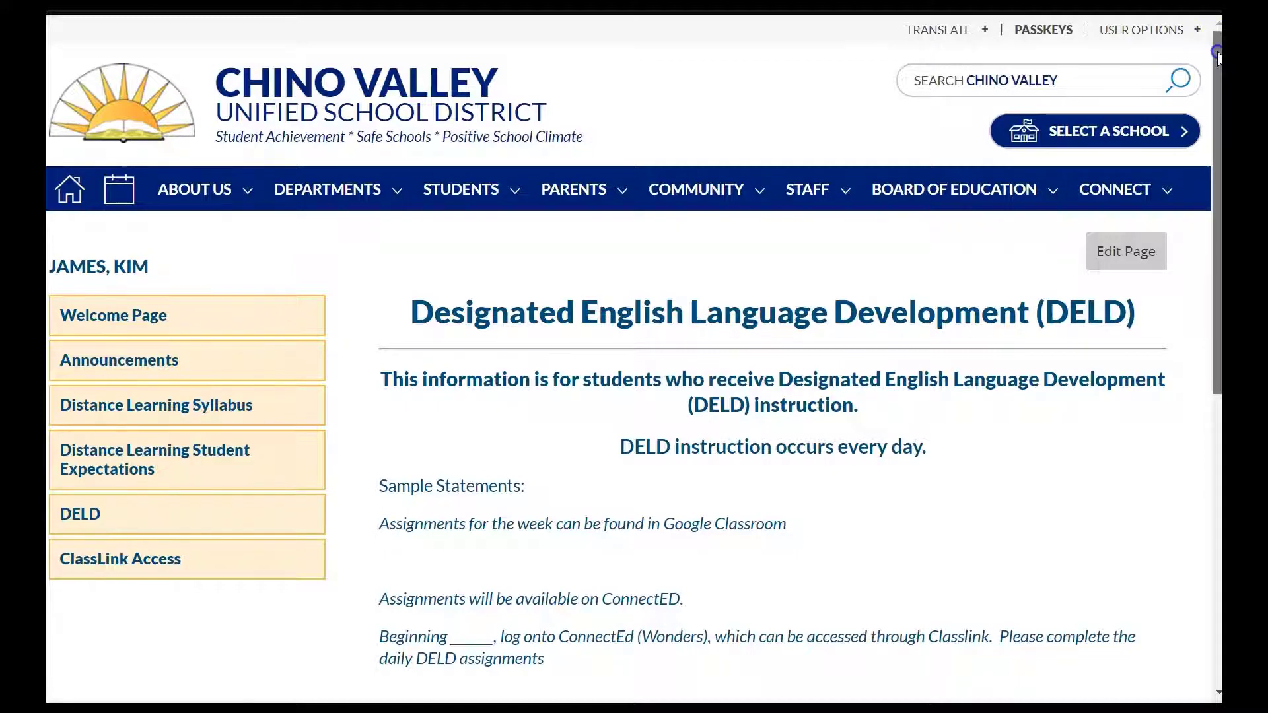
mouse_move(1218, 58)
left_mouse_down()
mouse_move(1219, 255)
mouse_move(1218, 54)
left_mouse_up()
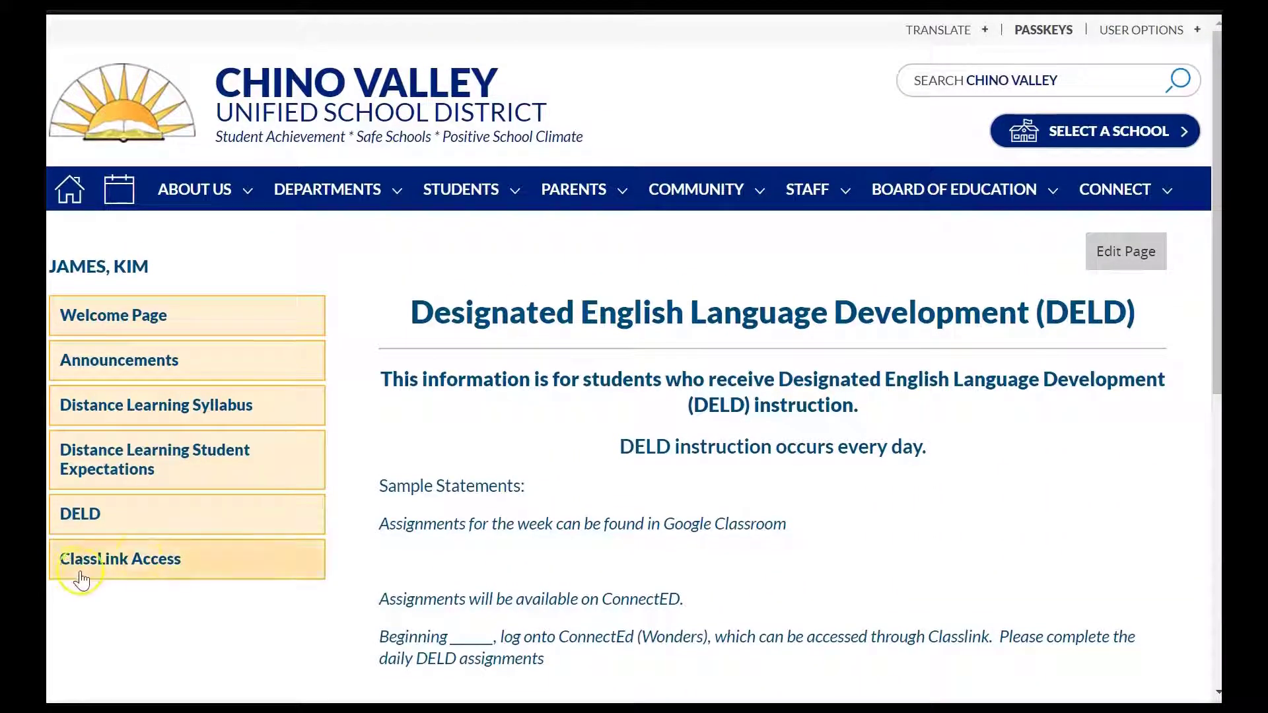
left_click(131, 560)
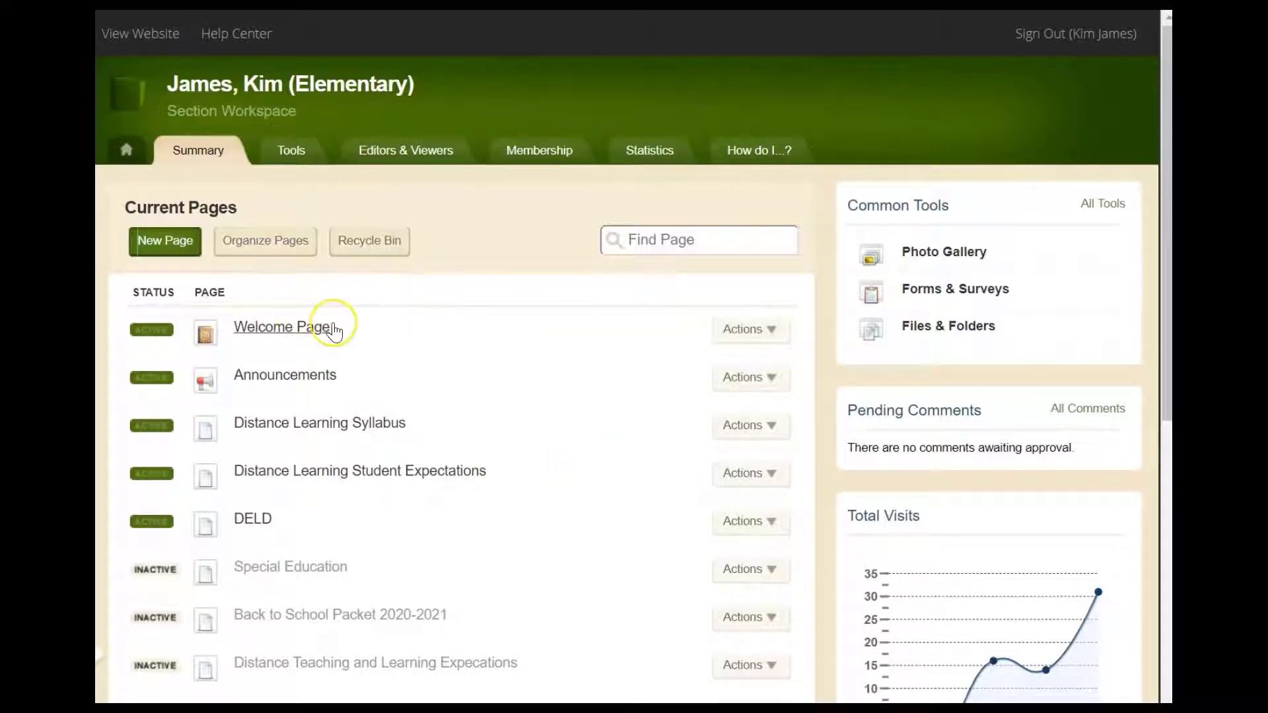
Step: View the page options of the Welcome Page in the section workspace and close them without saving
left_click(783, 329)
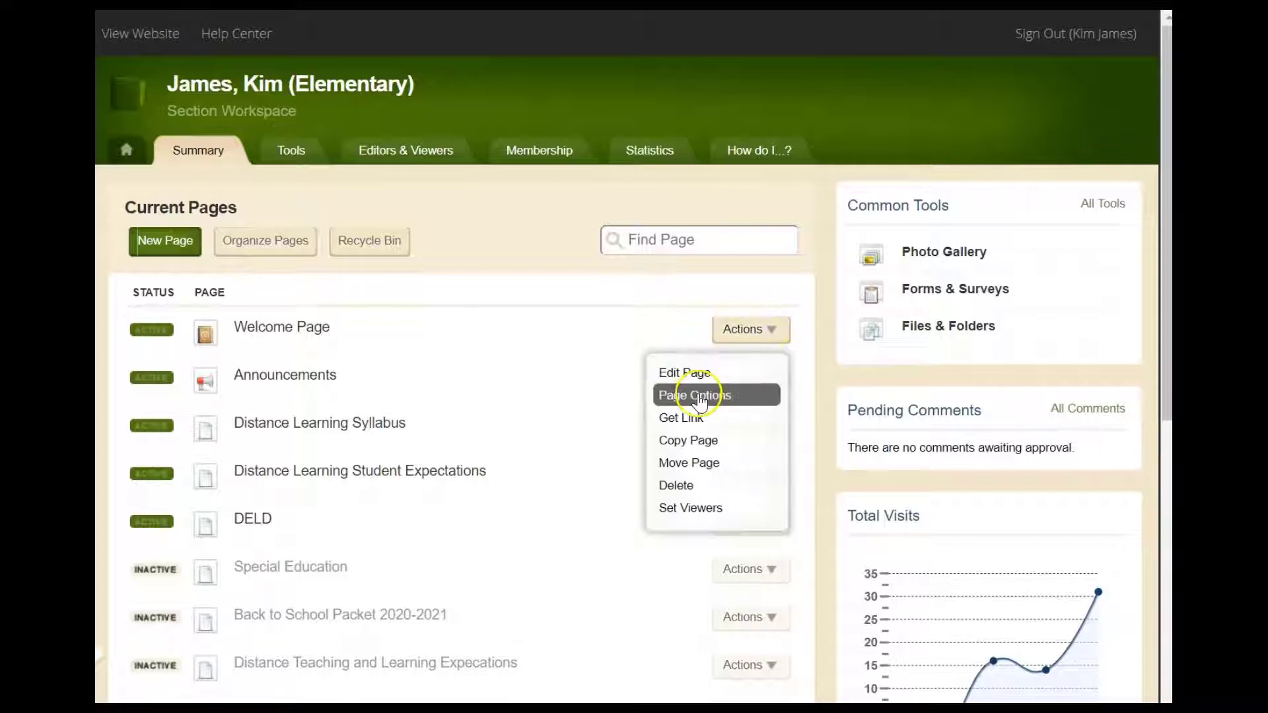
left_click(699, 395)
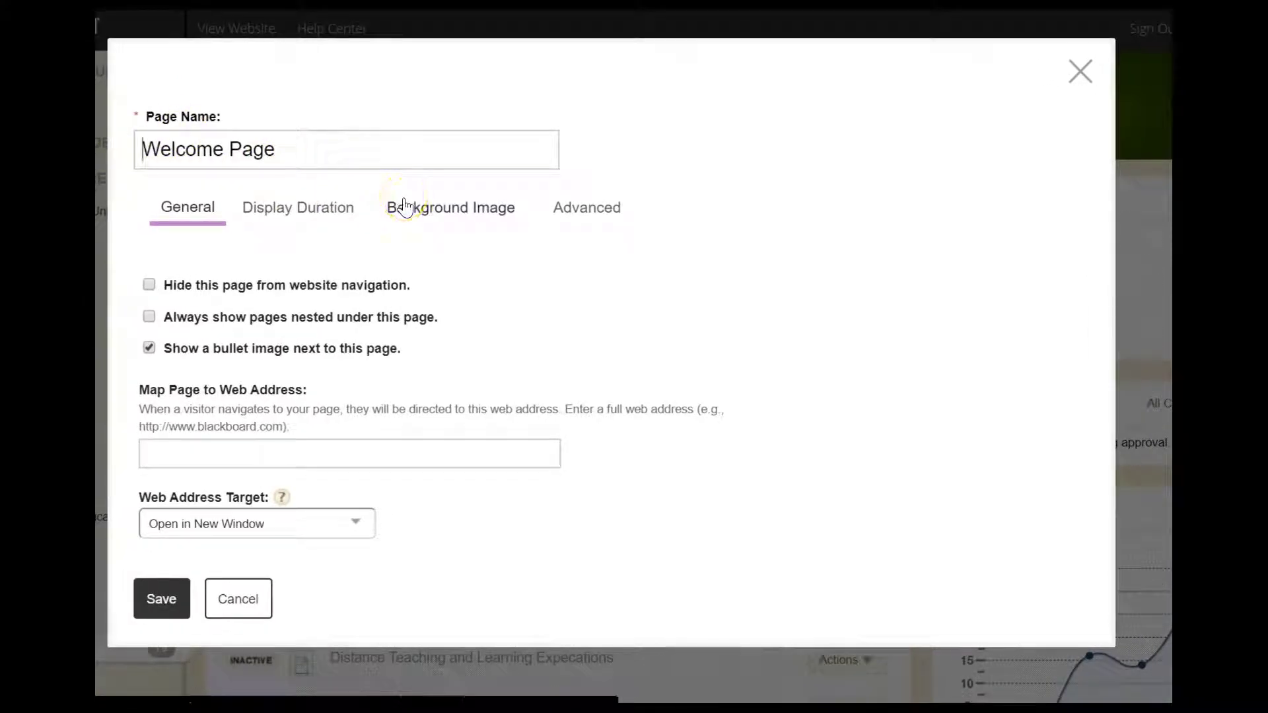
left_click(236, 598)
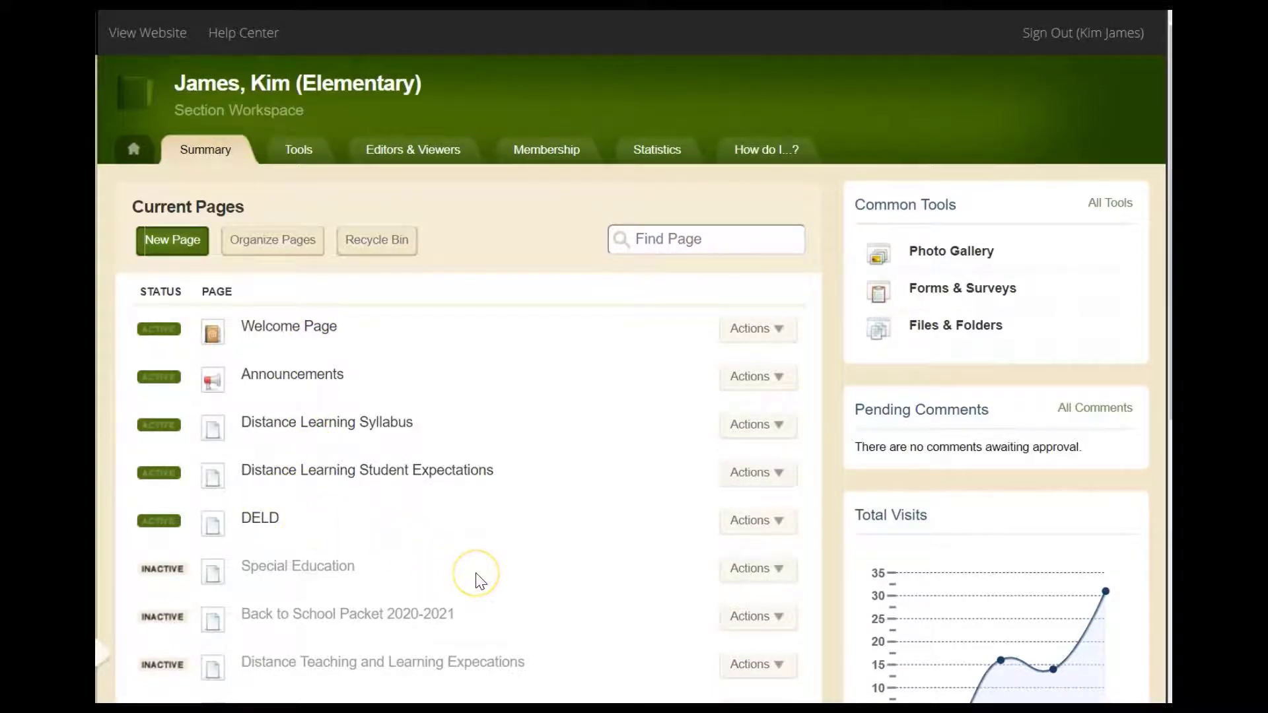
Step: Look through the list of current pages and open the Welcome Page's main content block for editing
scroll(480, 581, "down", 4)
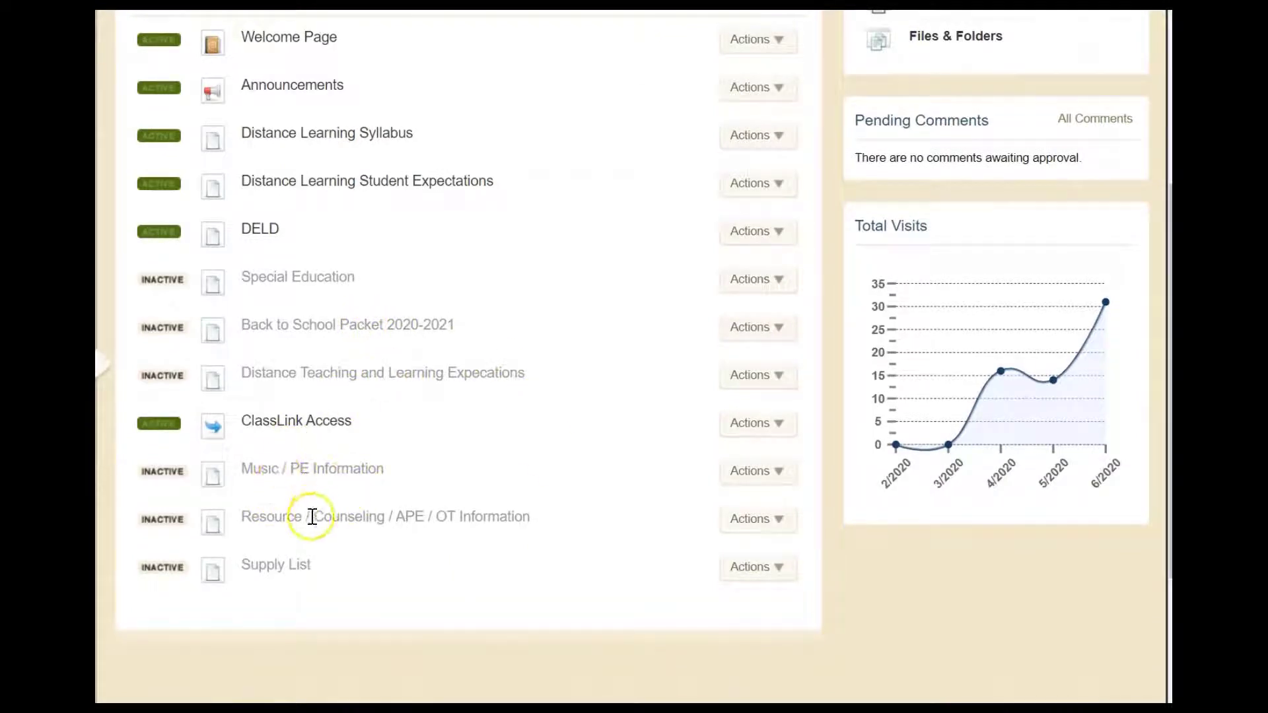
scroll(100, 361, "up", 5)
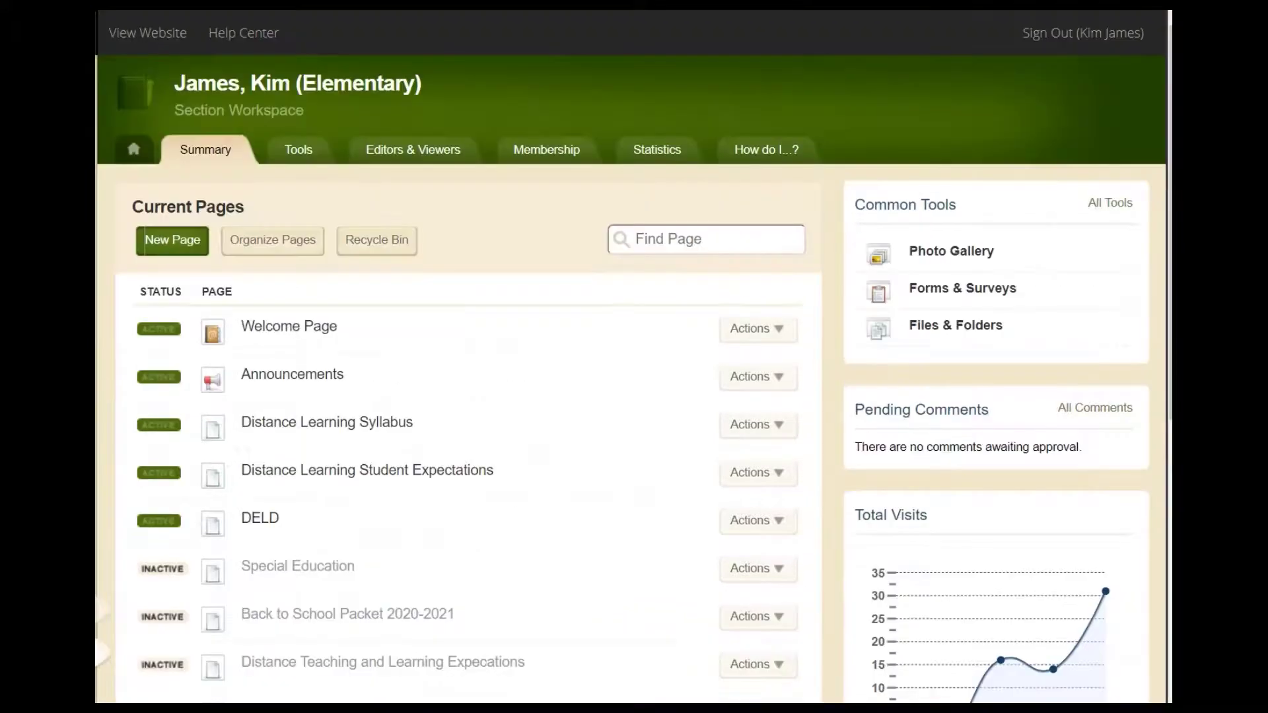
left_click(307, 328)
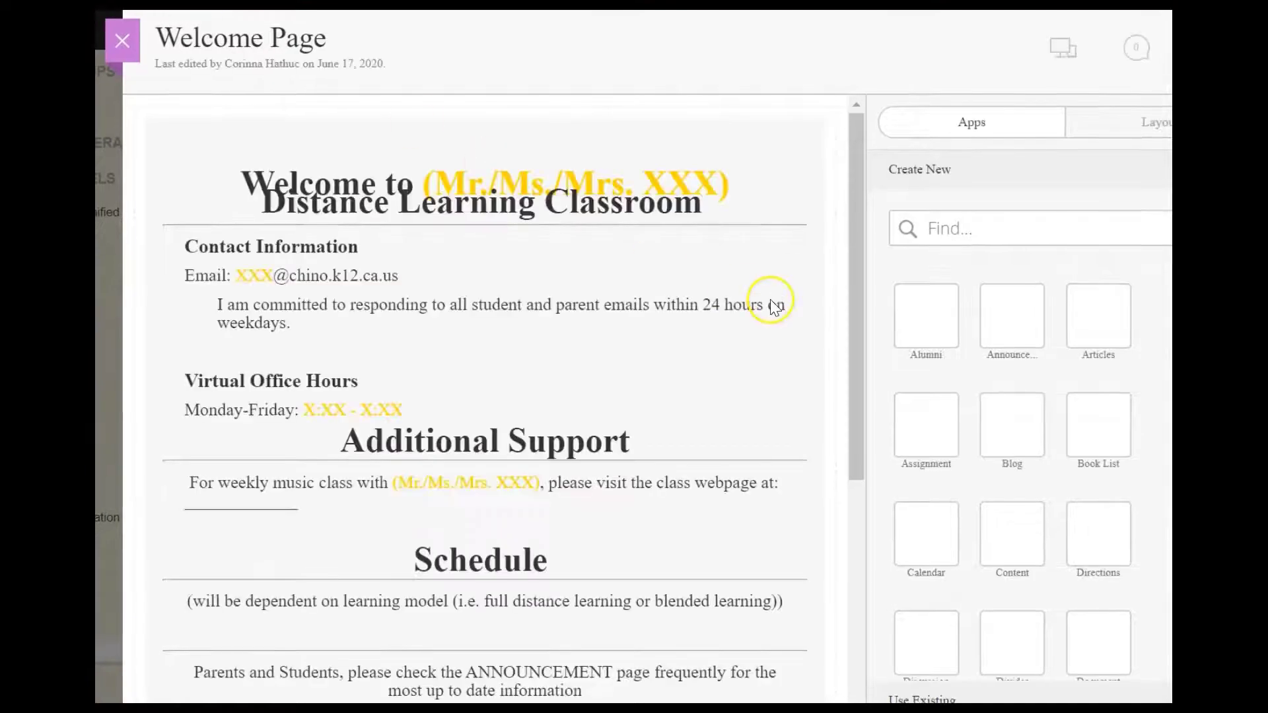
mouse_move(575, 202)
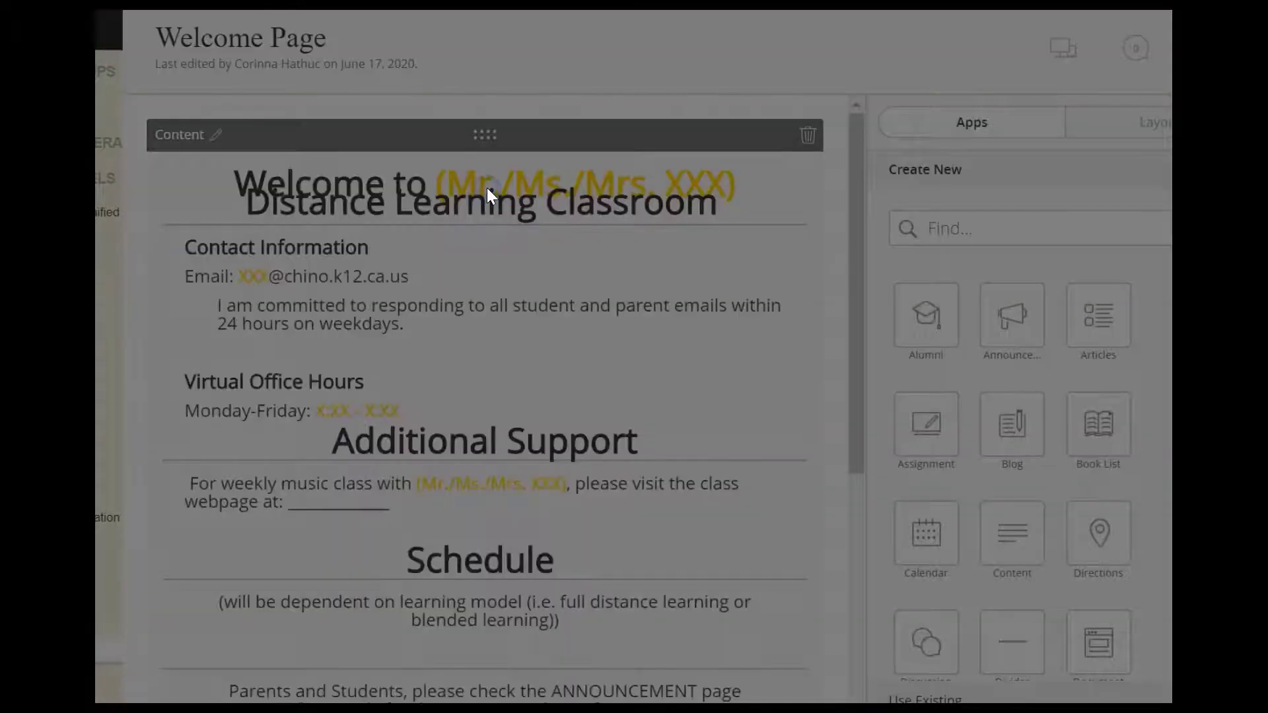
left_click(486, 190)
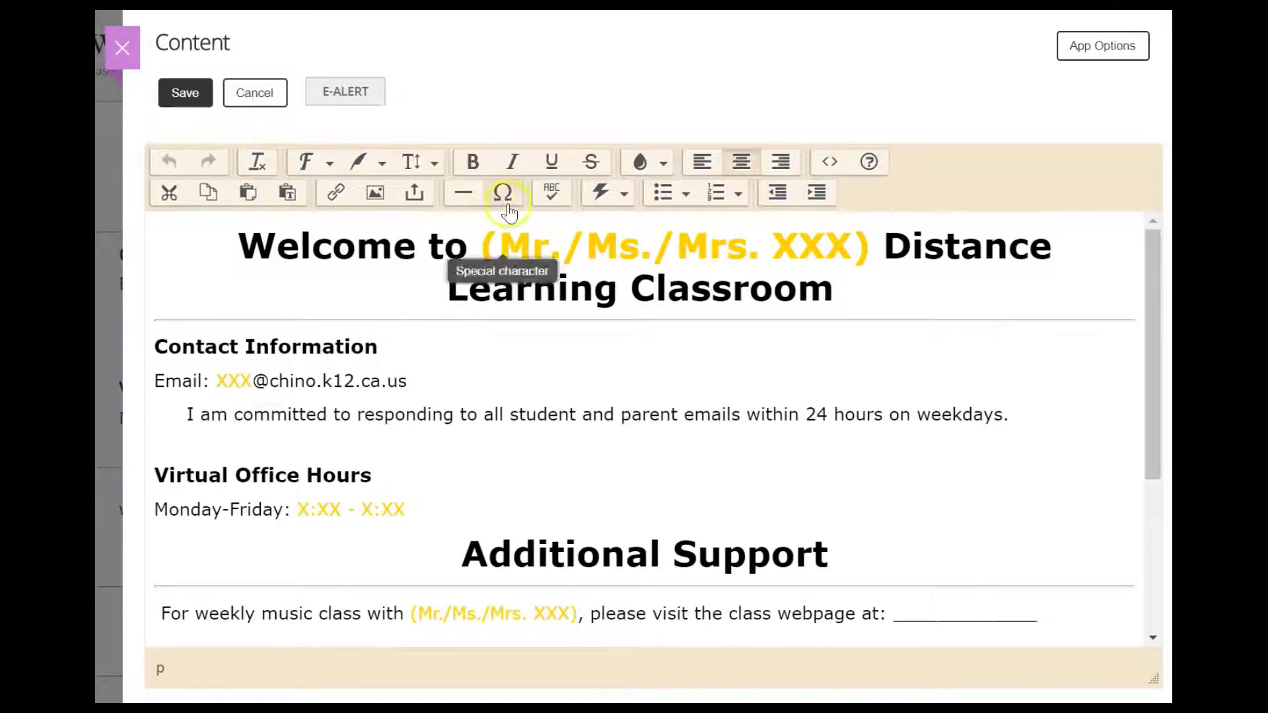
Step: Review the welcome content, highlight the (Mr./Ms./Mrs. XXX) placeholder in the heading, save the content and close its editor
scroll(733, 363, "down", 5)
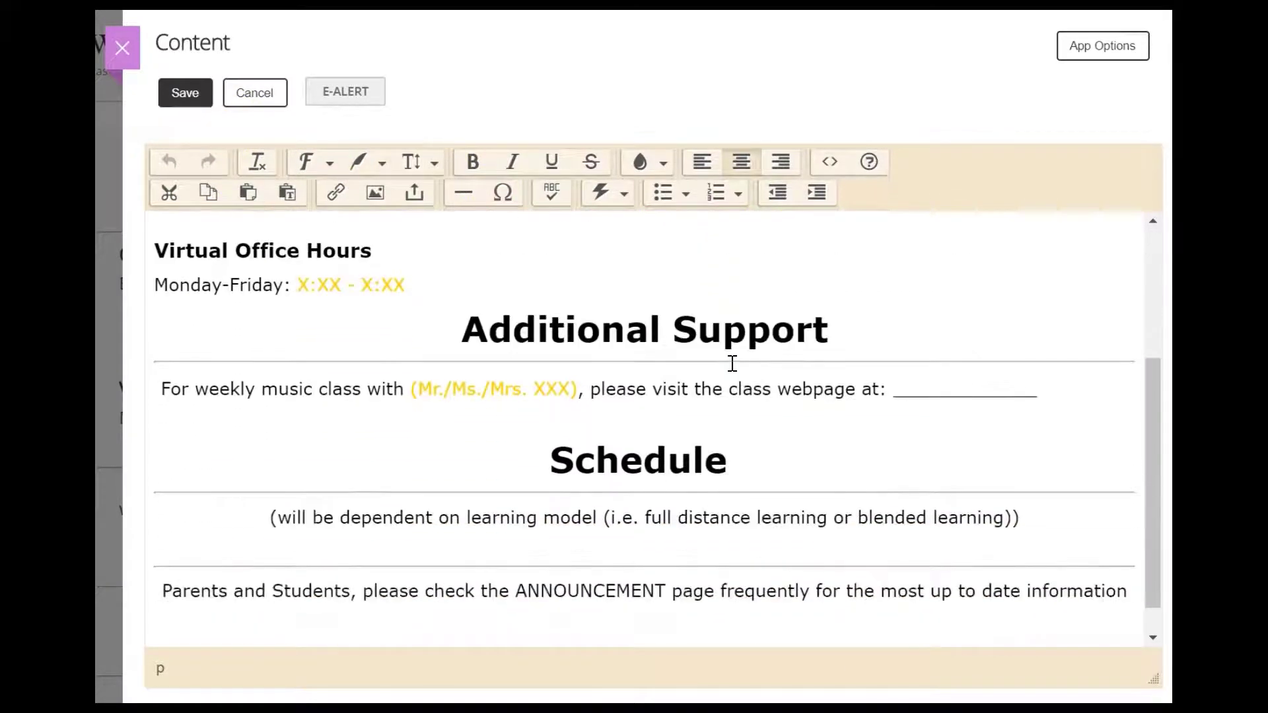
scroll(733, 364, "up", 5)
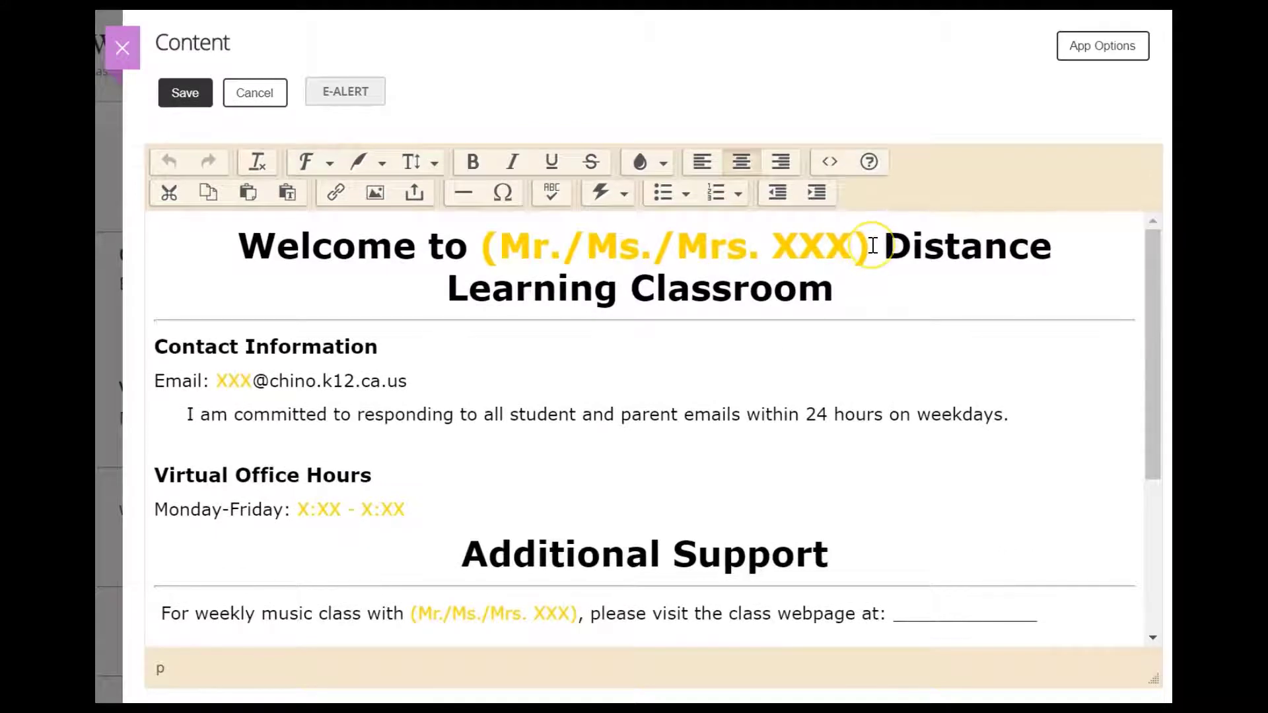
left_click(872, 245)
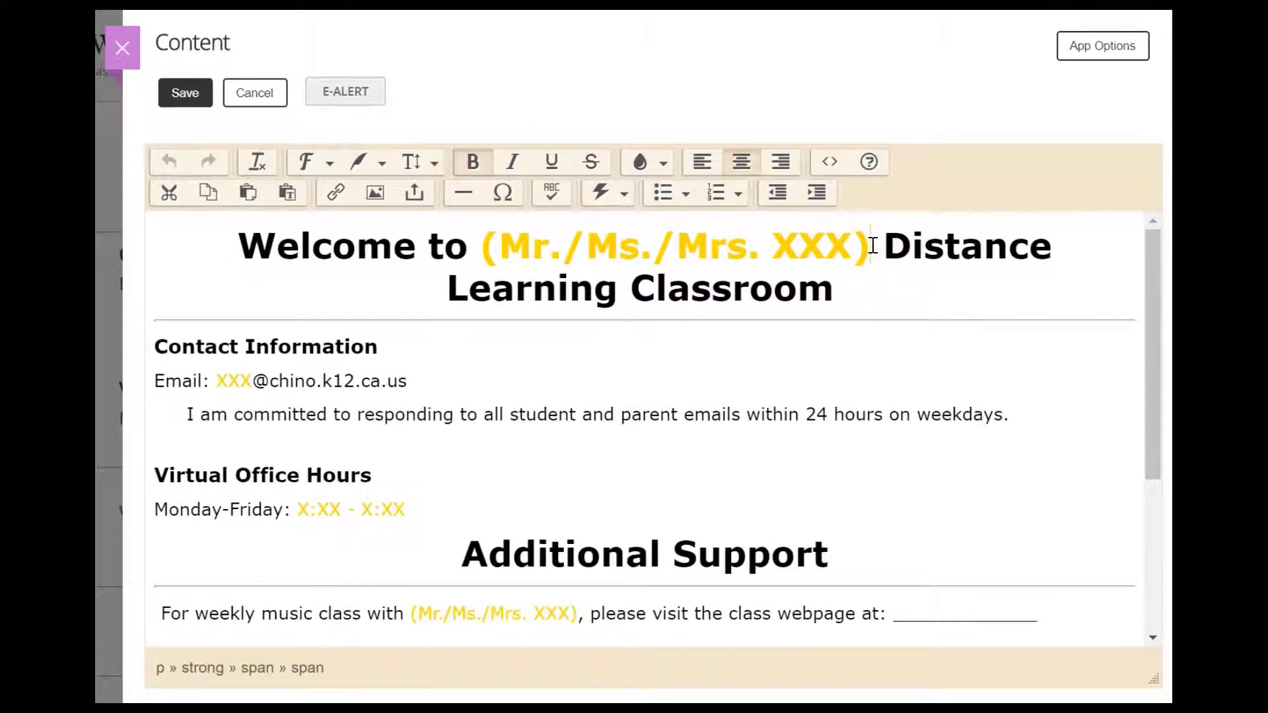
left_click_drag(872, 245, 471, 238)
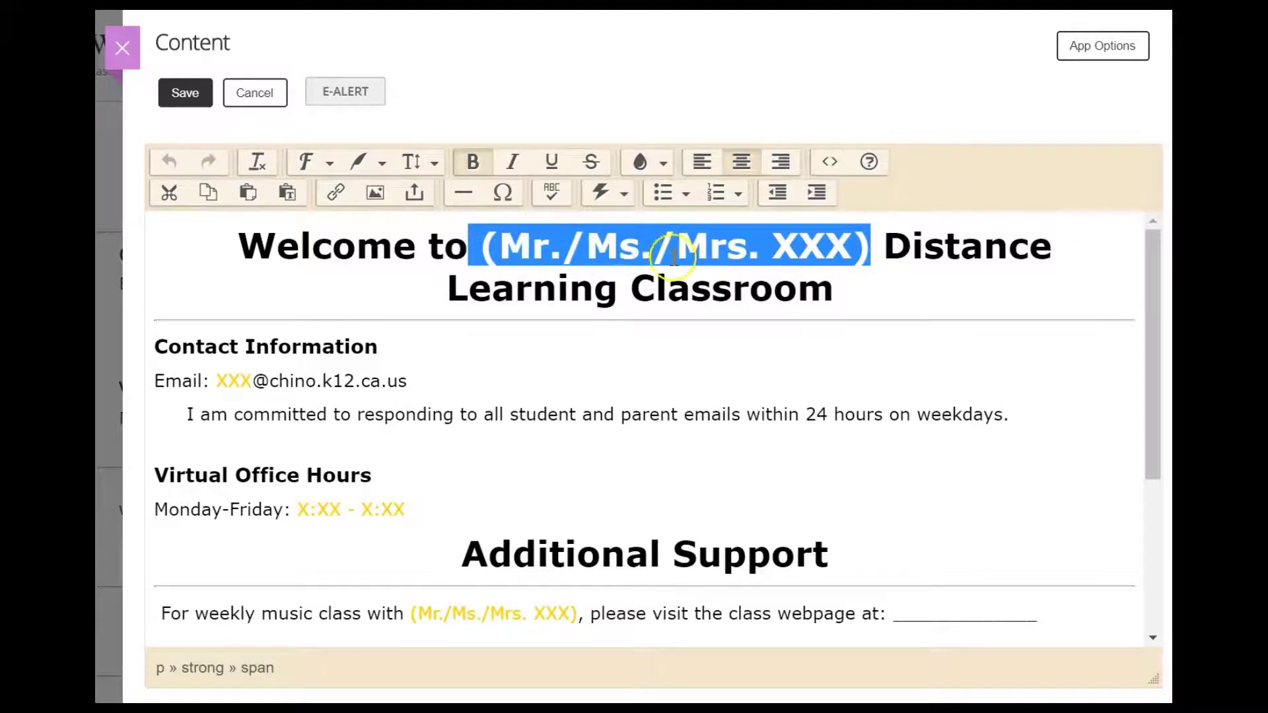
left_click(1015, 290)
left_click(185, 94)
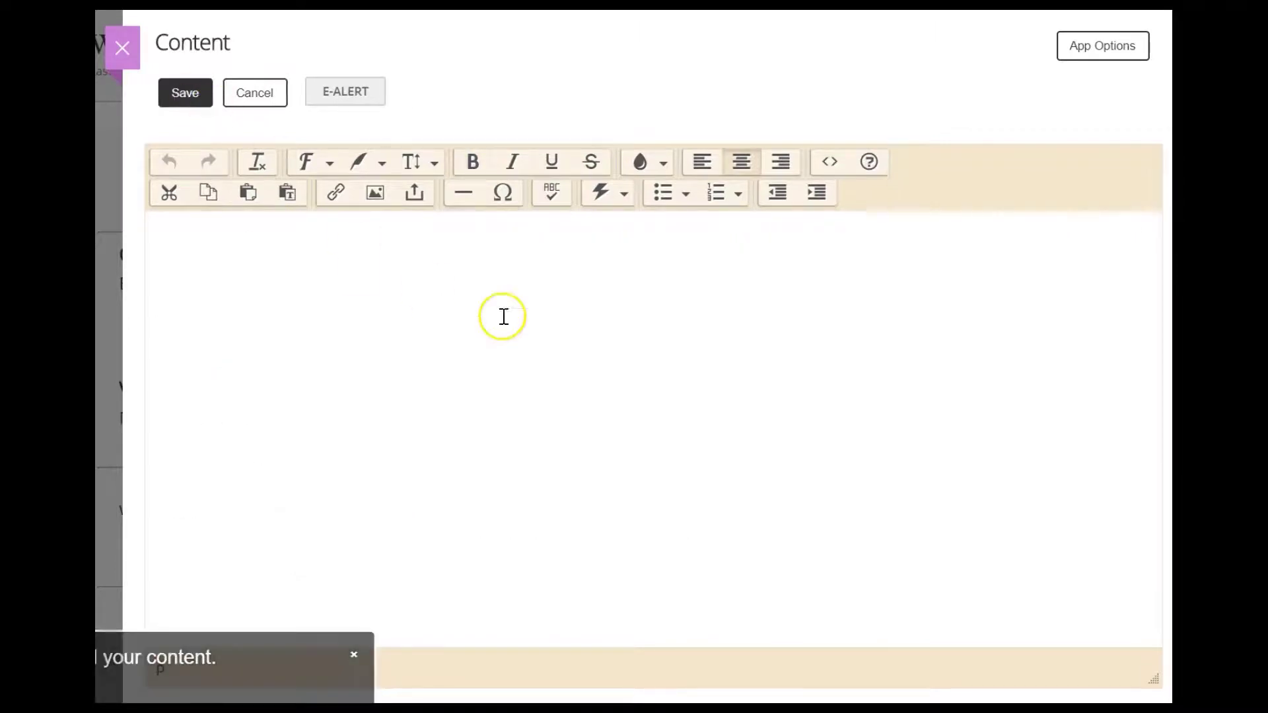
left_click(122, 47)
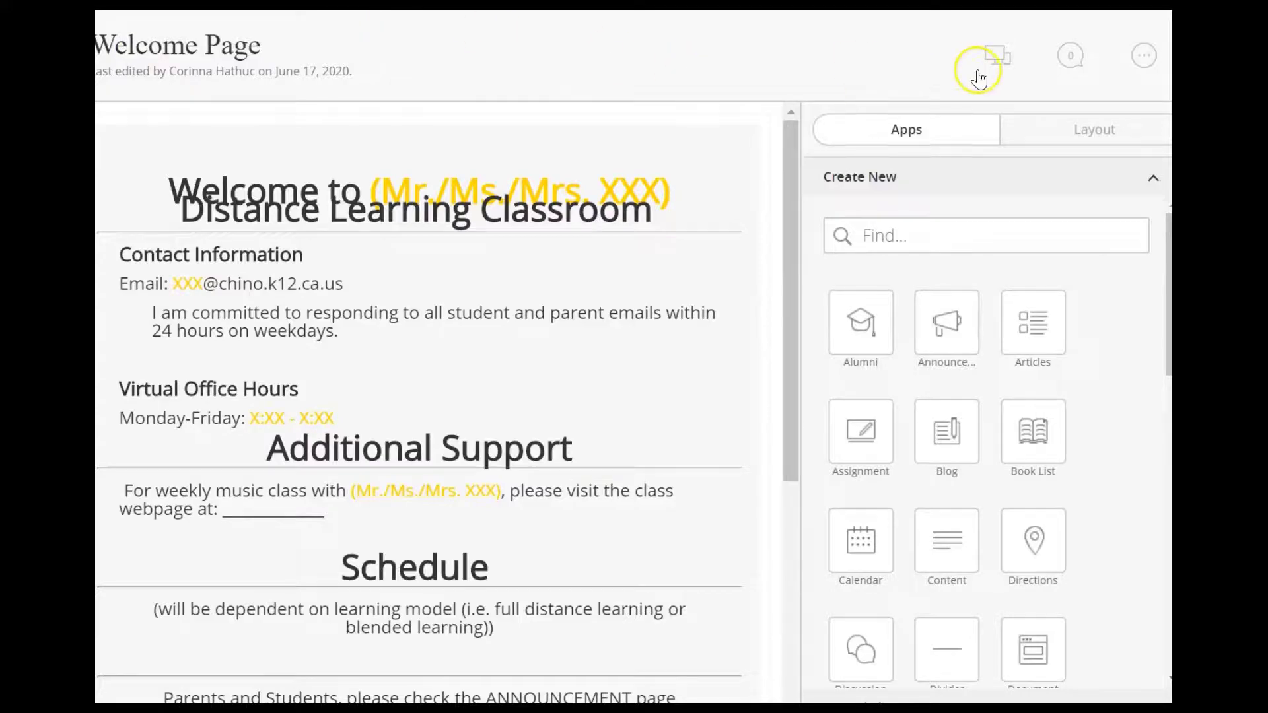
Step: Preview the Welcome Page in the desktop layout and look over its heading and contact information
left_click(997, 56)
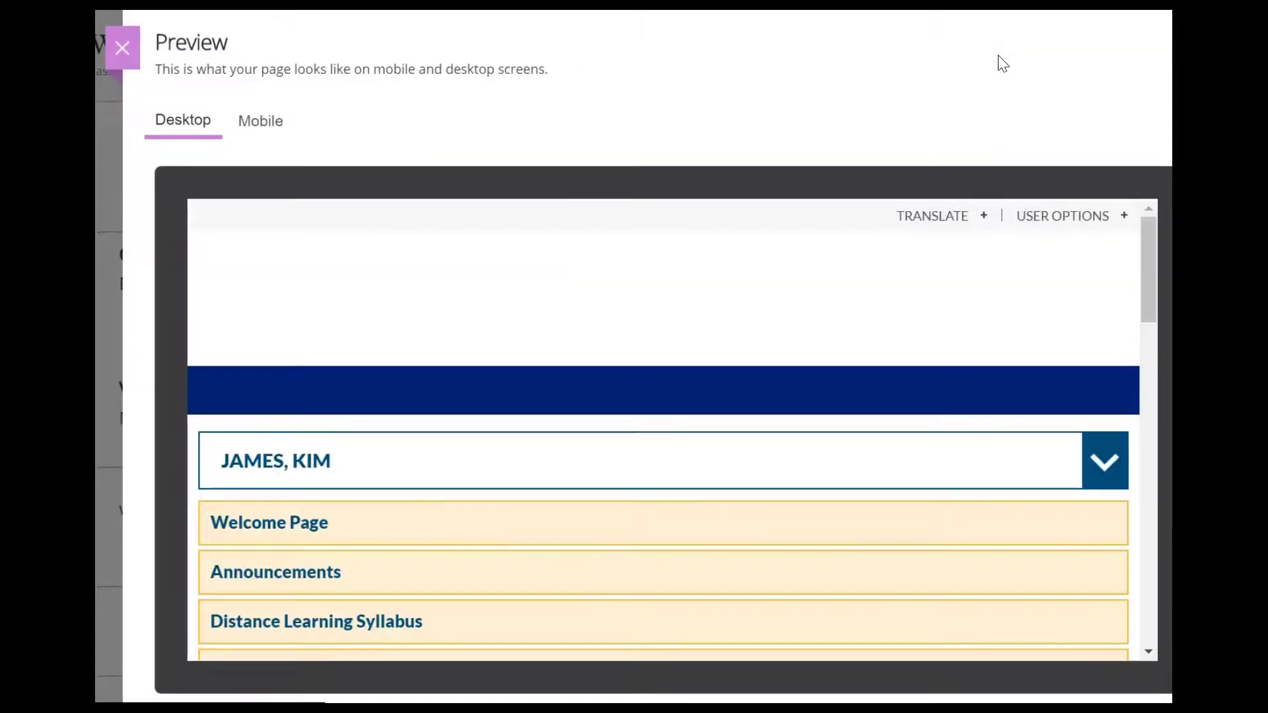
scroll(912, 424, "down", 4)
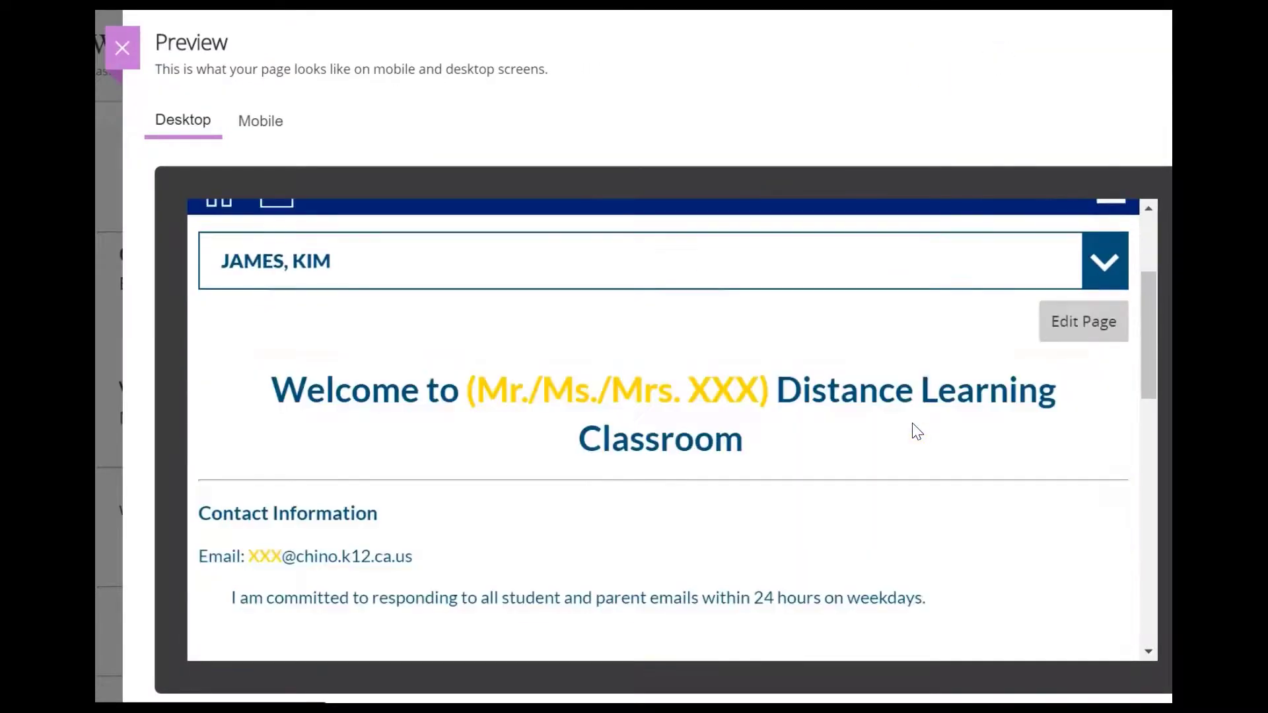
scroll(912, 424, "up", 4)
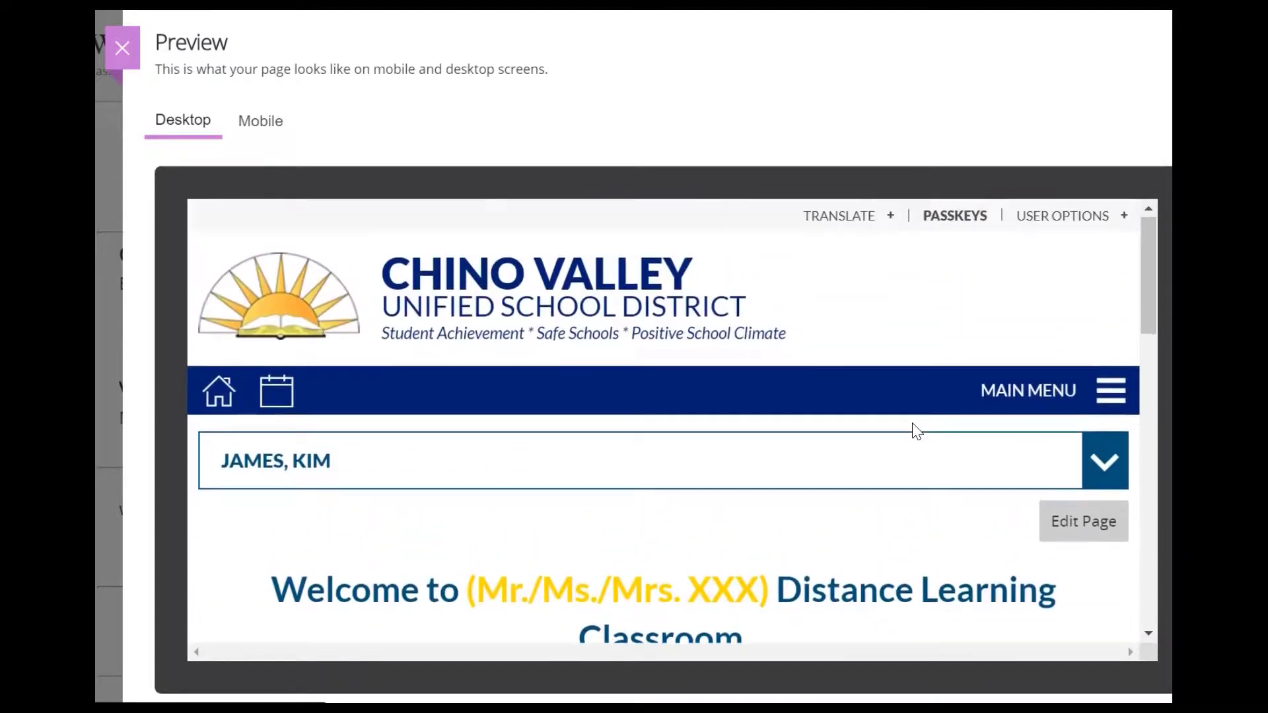